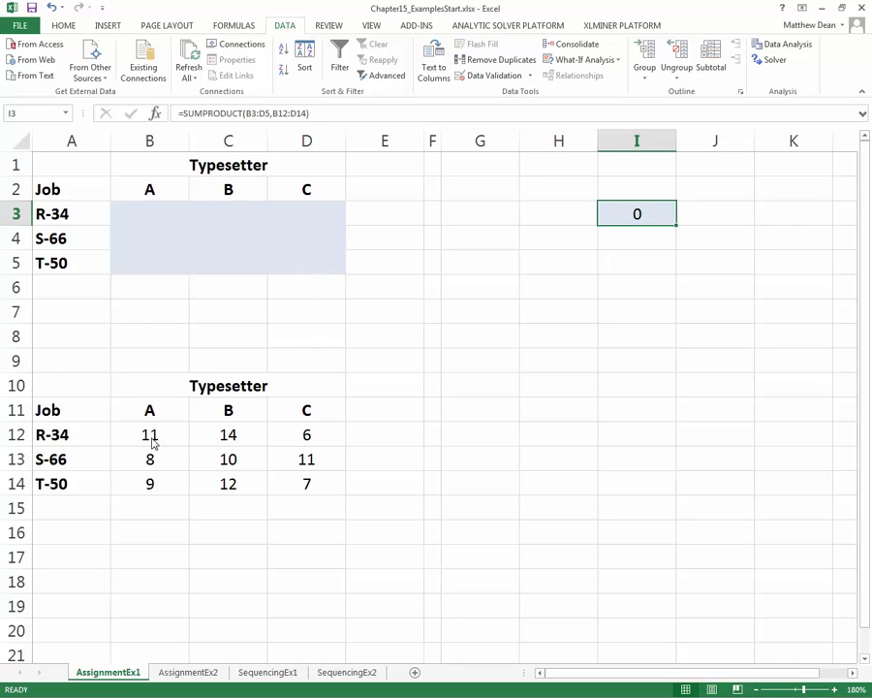
- Inspect the R-34 cost values for typesetters A, B and C
left_click(228, 436)
left_click(155, 436)
left_click(233, 438)
left_click(157, 436)
left_click(223, 436)
left_click(288, 436)
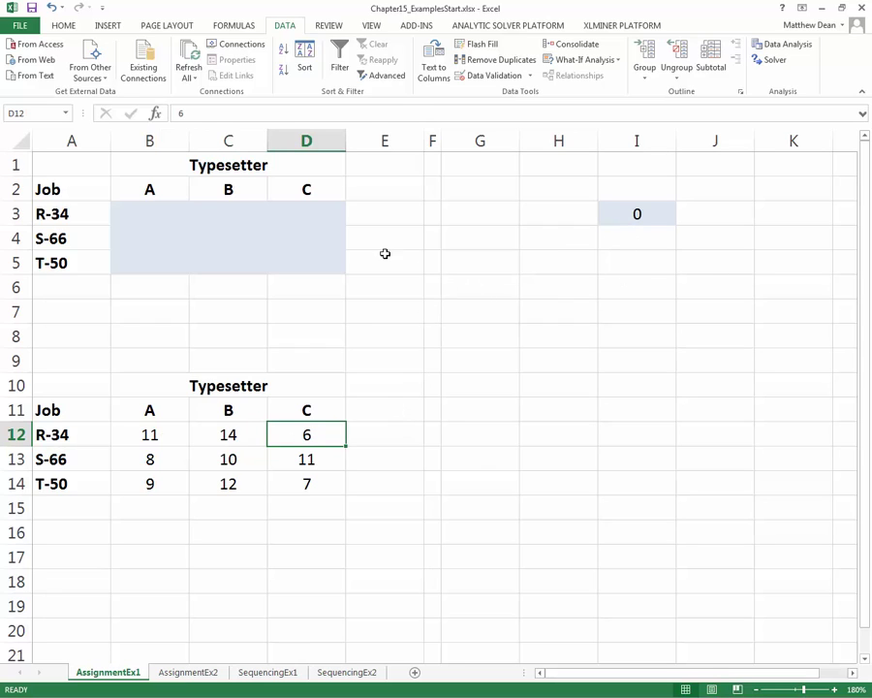
- Select the assignment cells B3:D5 and review, unchanged, the SUMPRODUCT total cost formula in I3
left_click_drag(163, 214, 290, 267)
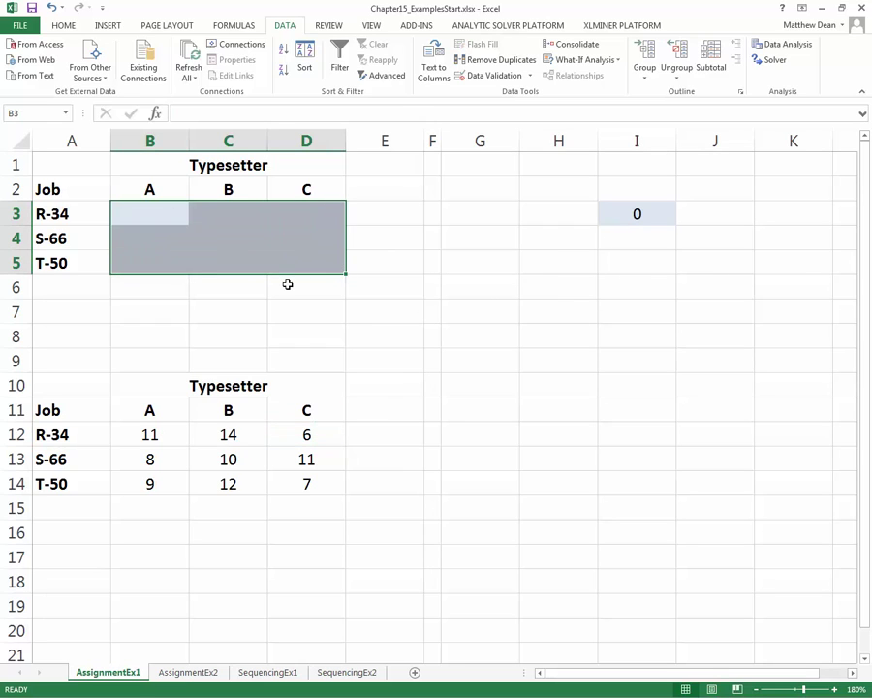
left_click(634, 213)
double_click(638, 215)
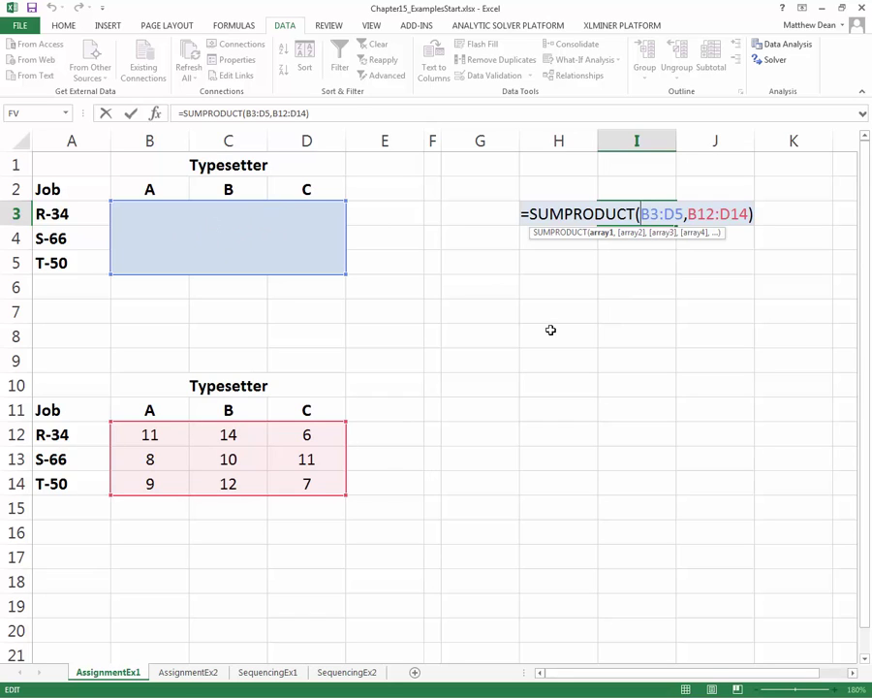
key("Return")
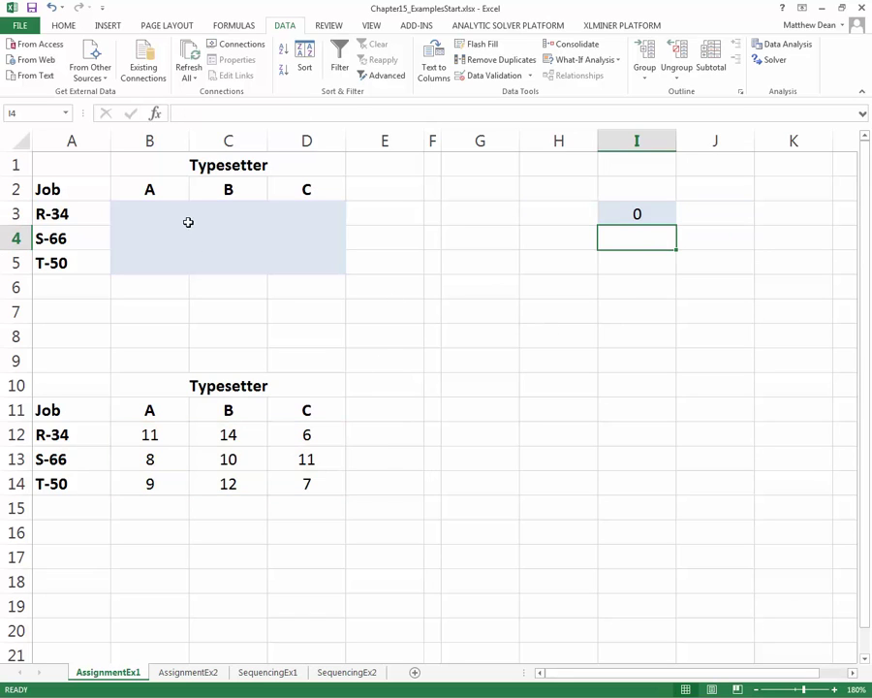
- Build the R-34 constraint row: =SUM(B3:D3) in E3, = in F3, 1 in G3
left_click(372, 216)
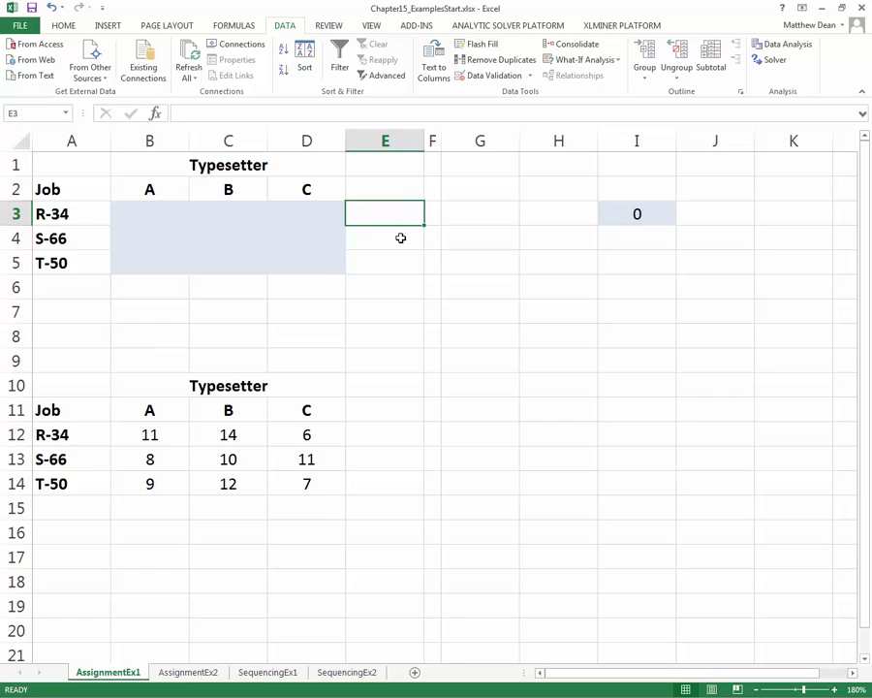
type("=")
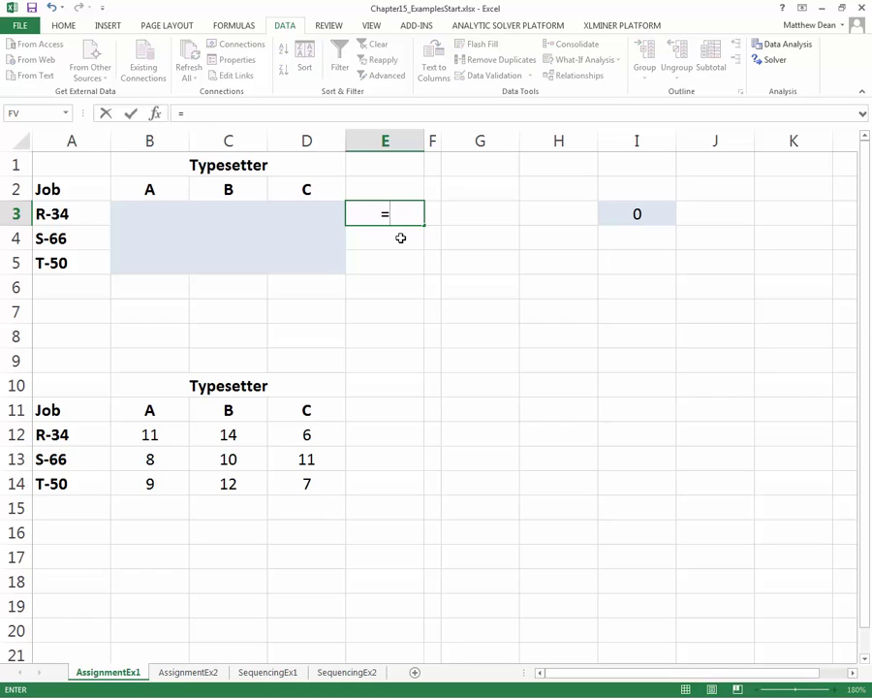
type("sum(")
key("Up")
key("Left")
key("Down")
key("shift+Left")
key("shift+Left")
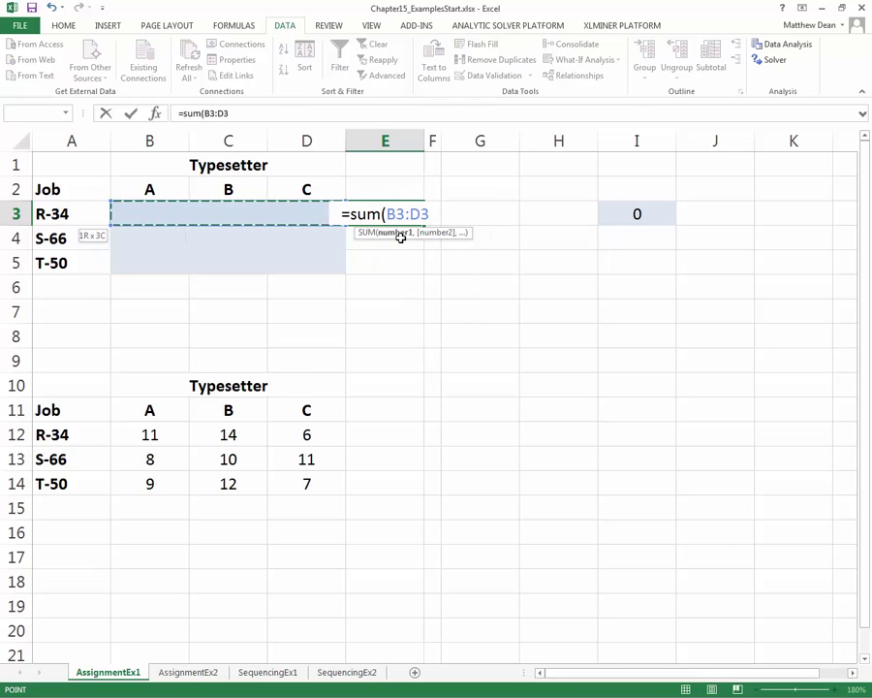
type(")")
key("Tab")
type("=")
key("Tab")
type("1")
key("Return")
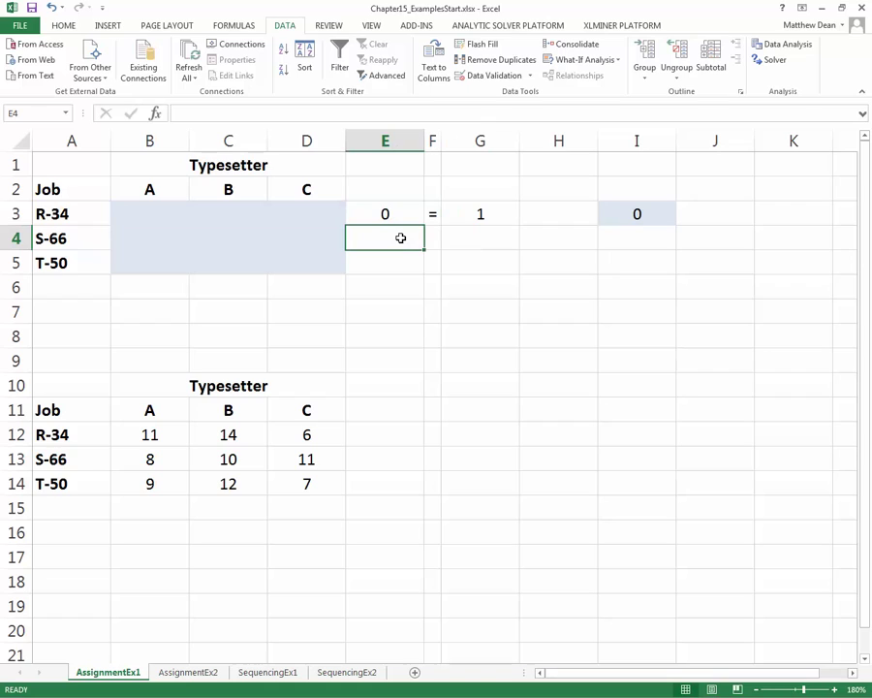
- Fill the constraint row down to rows 4–5, set G4 and G5 to 1, and check E4
left_click_drag(411, 217, 488, 265)
left_click(459, 240)
type("1")
key("Return")
type("1")
key("Return")
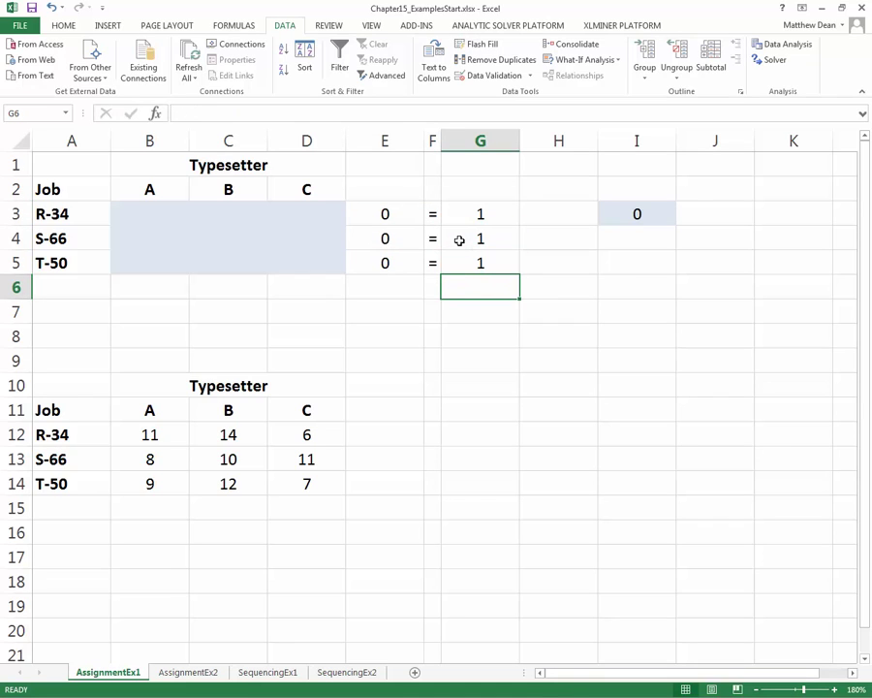
double_click(397, 240)
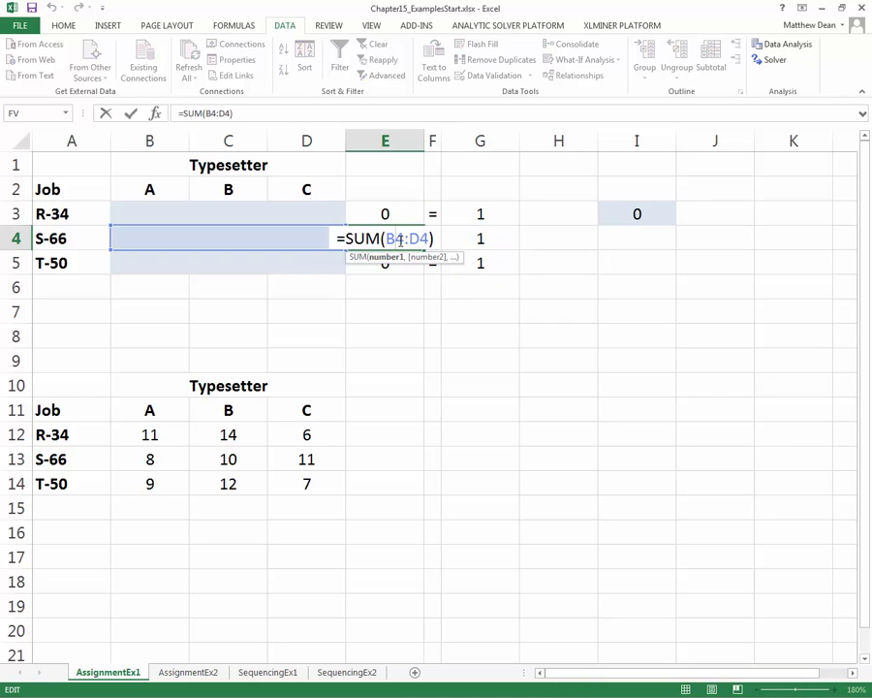
key("Escape")
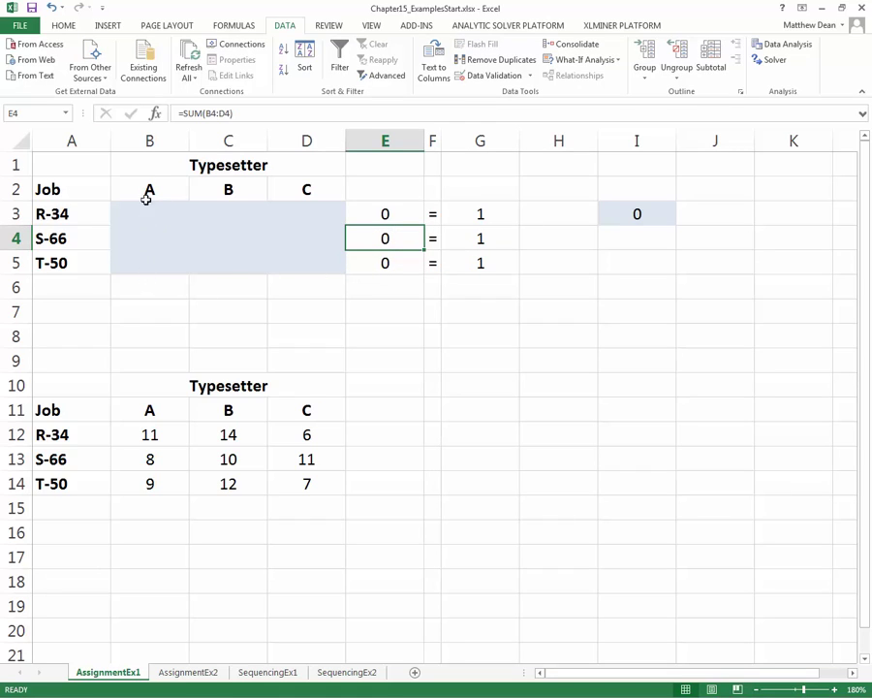
- Enter =SUM(B3:B5) in B6 and fill it across to D6
left_click(148, 293)
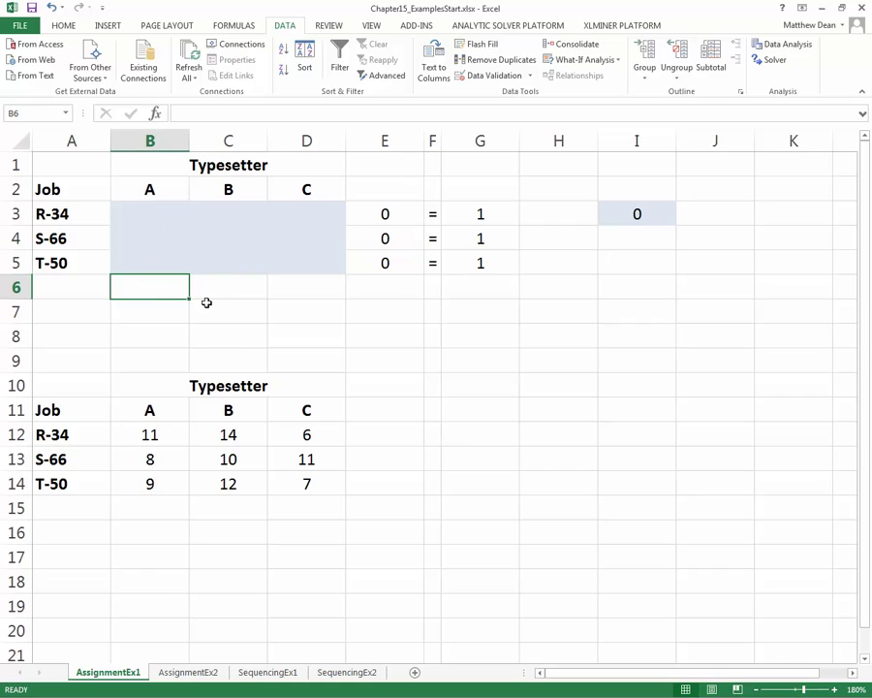
type("=su")
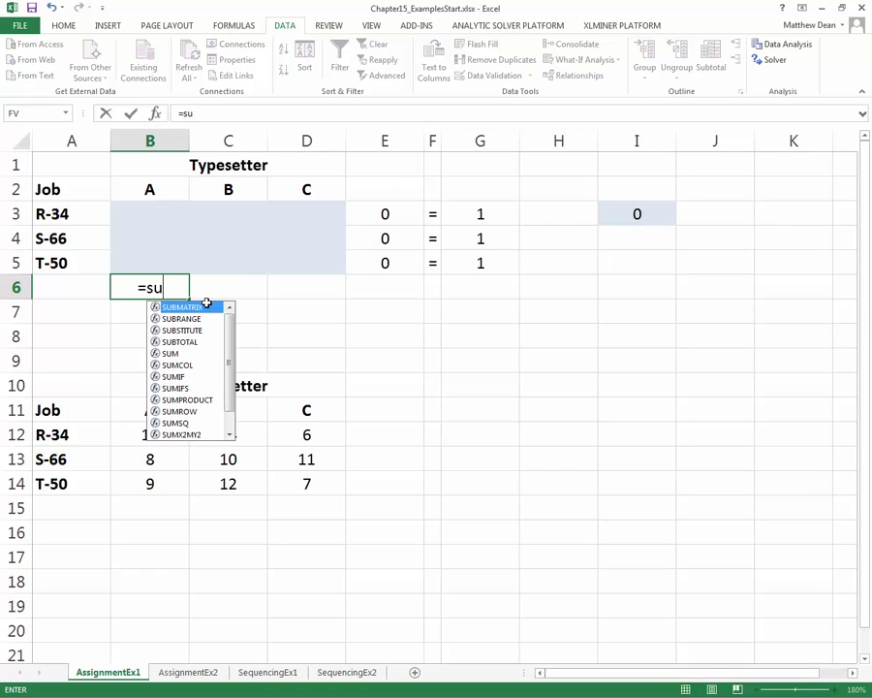
type(",")
key("BackSpace")
type("m(")
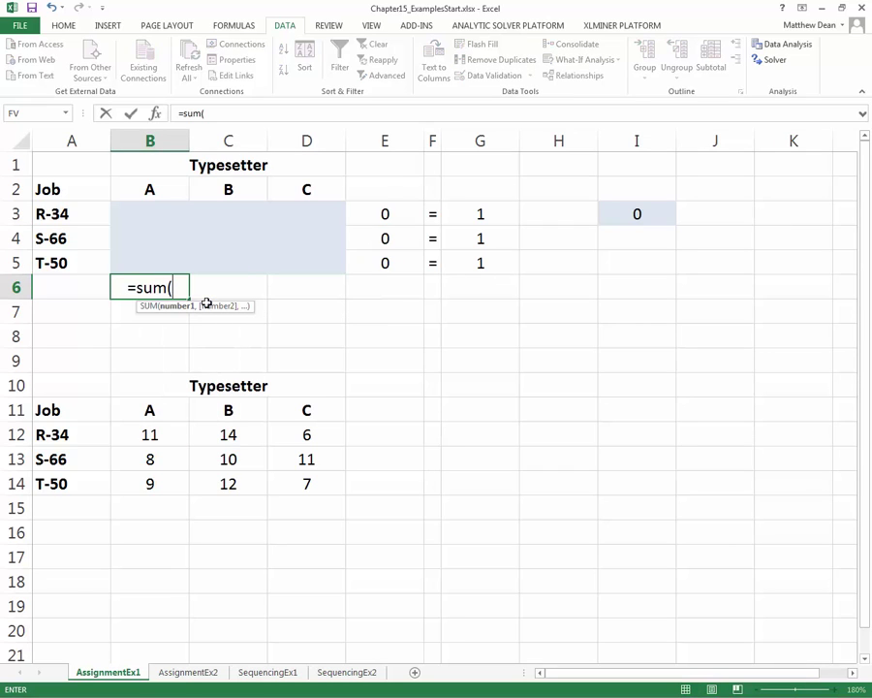
key("Up")
key("shift+Up")
key("shift+Up")
key("shift+Up")
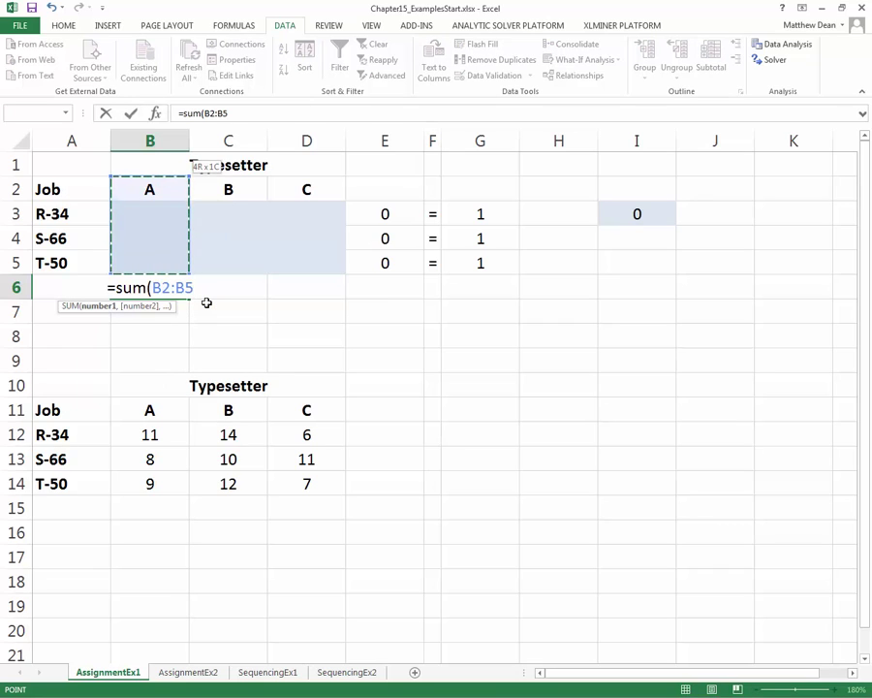
key("shift+Down")
type(")")
key("Tab")
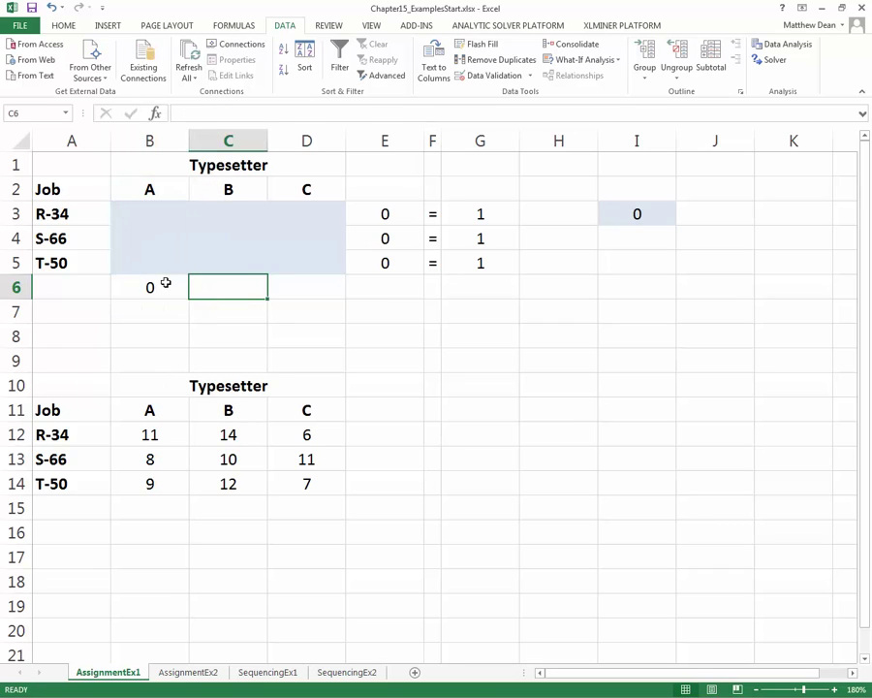
left_click(165, 282)
left_click_drag(190, 297, 330, 297)
- Put = in B7:D7 and 1 in B8:D8
left_click(175, 311)
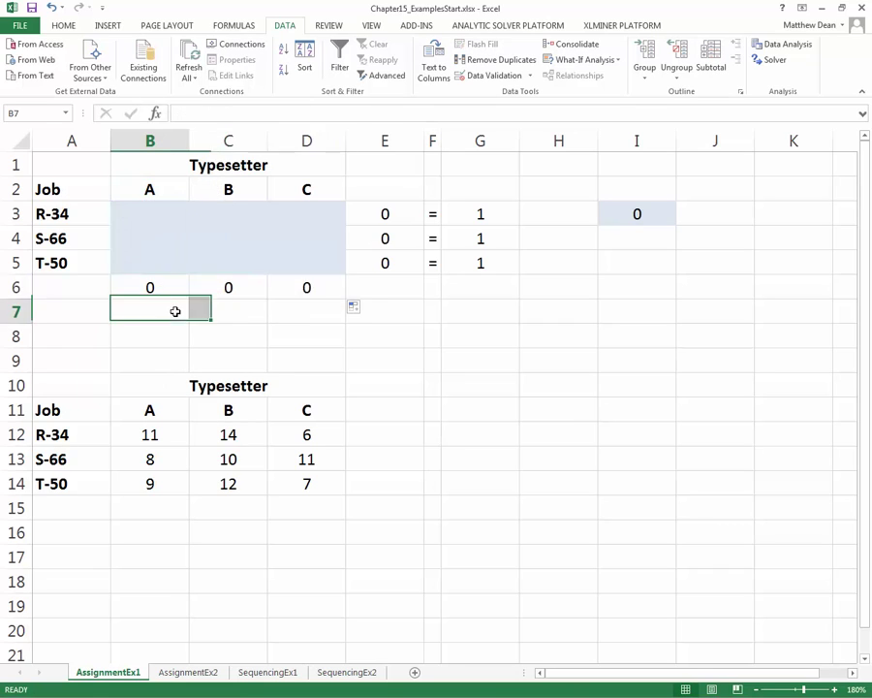
type("=")
key("Tab")
type("=")
key("Tab")
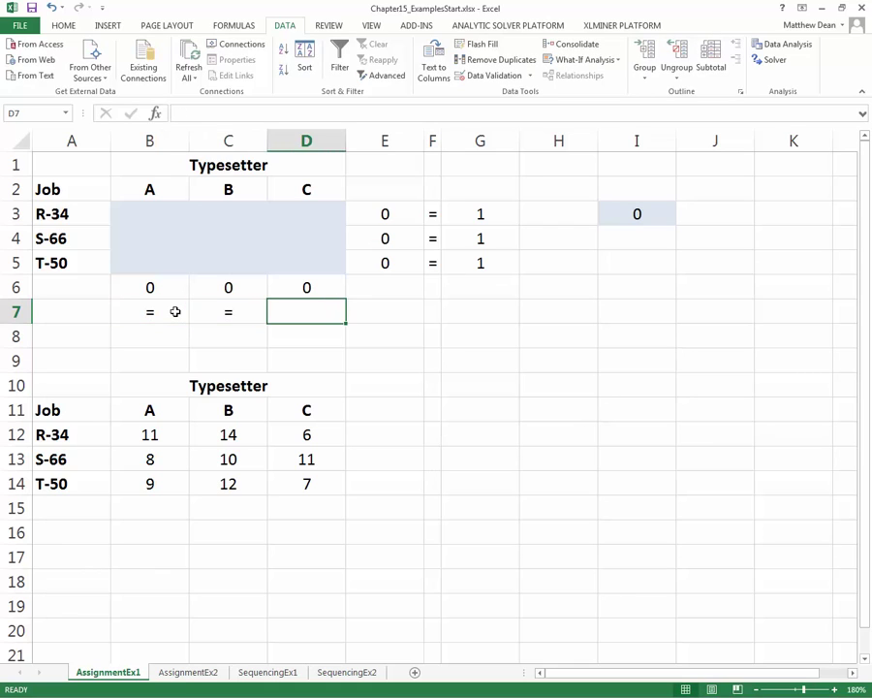
type("=")
key("Return")
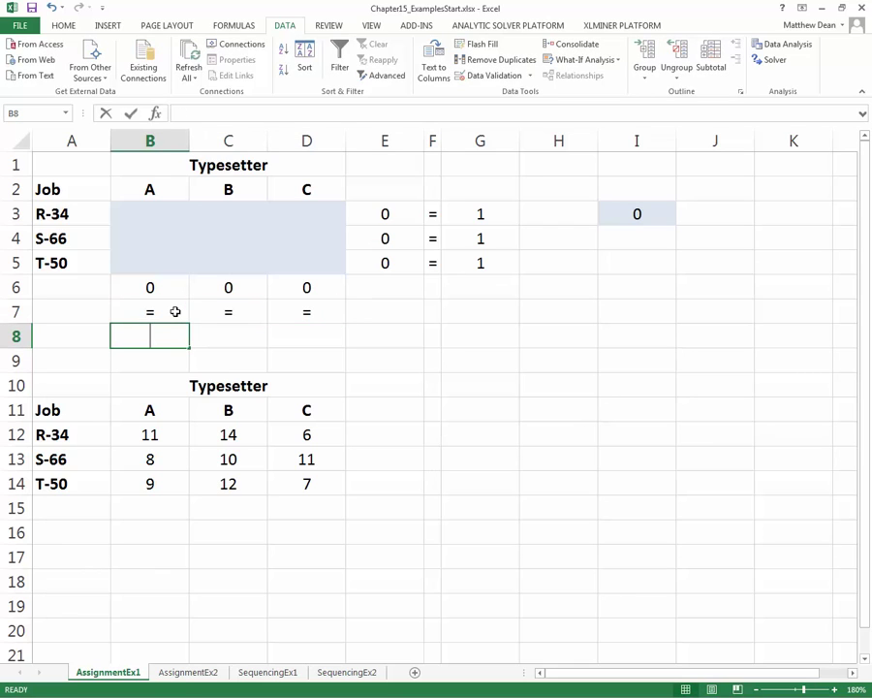
type("1")
key("Tab")
type("1")
key("Tab")
type("1")
key("Return")
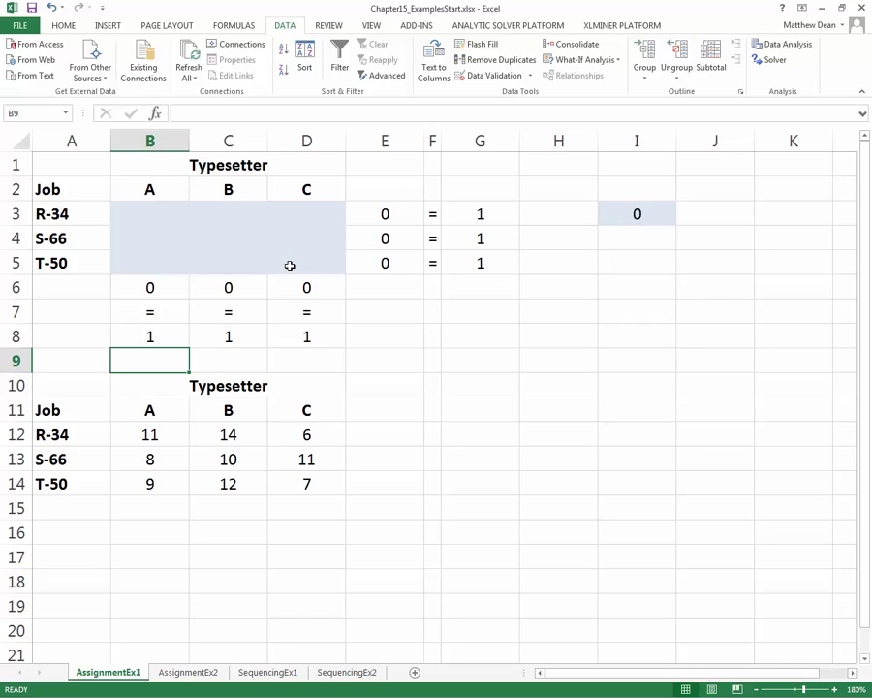
- In Solver, set the objective to cell I3 and choose Min
left_click(771, 60)
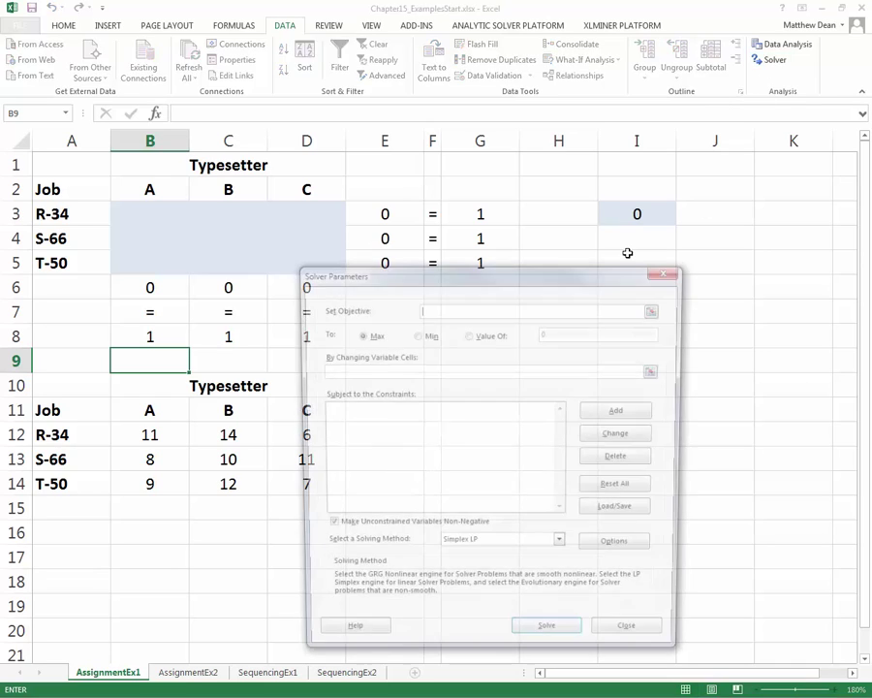
left_click_drag(579, 283, 453, 251)
left_click(542, 269)
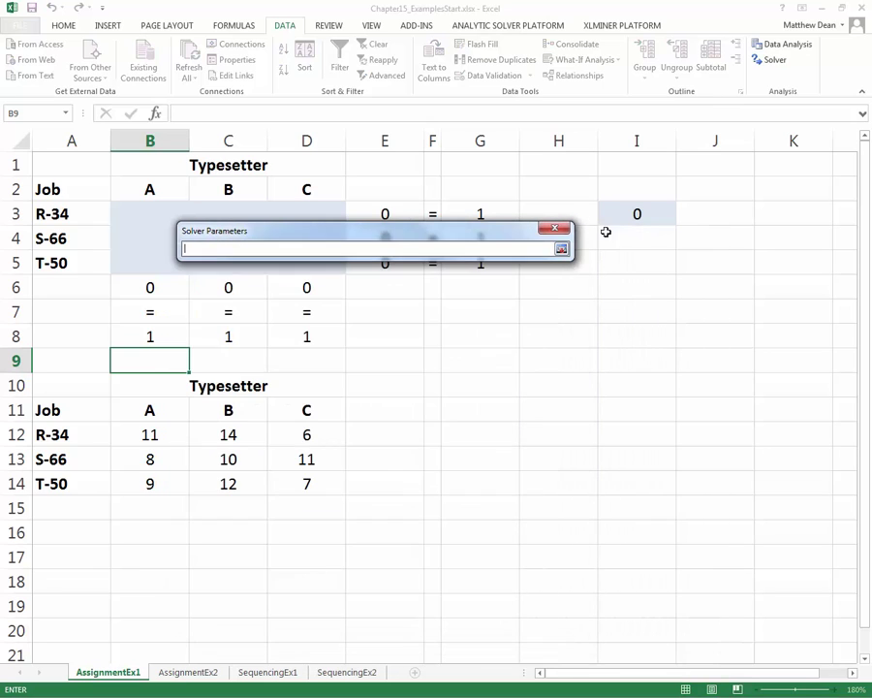
left_click(627, 214)
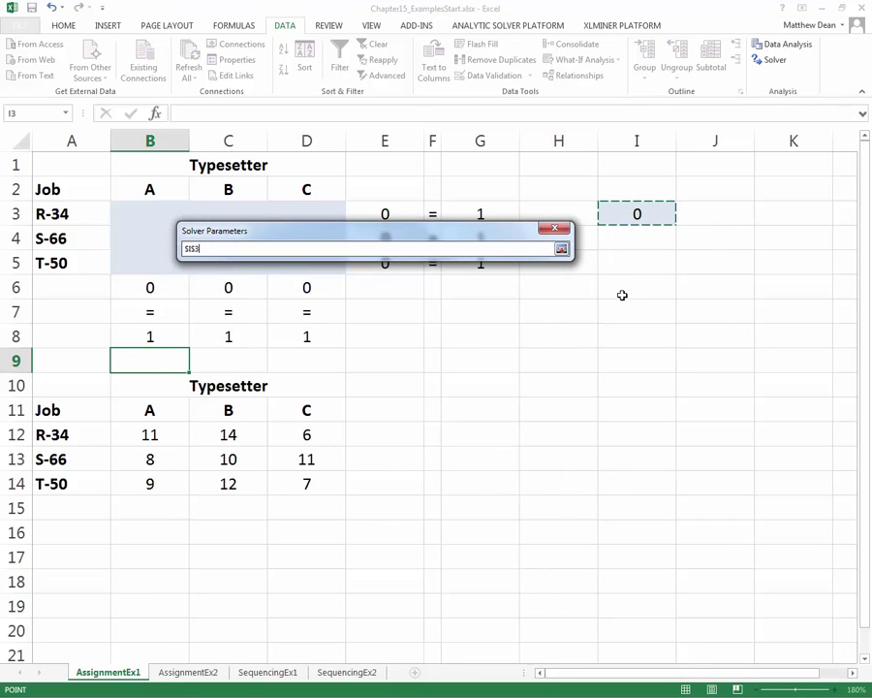
left_click(561, 249)
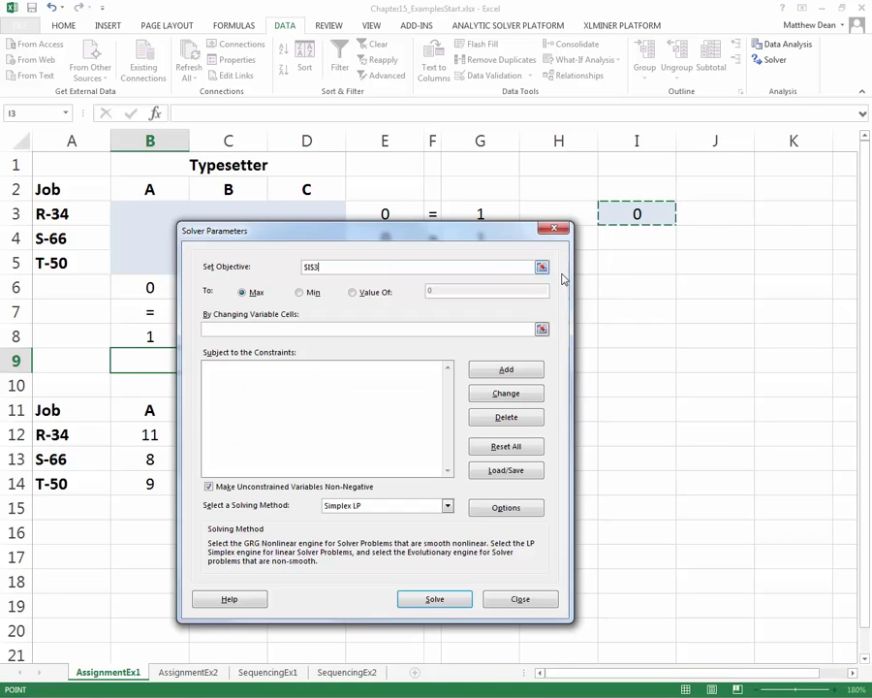
left_click(301, 294)
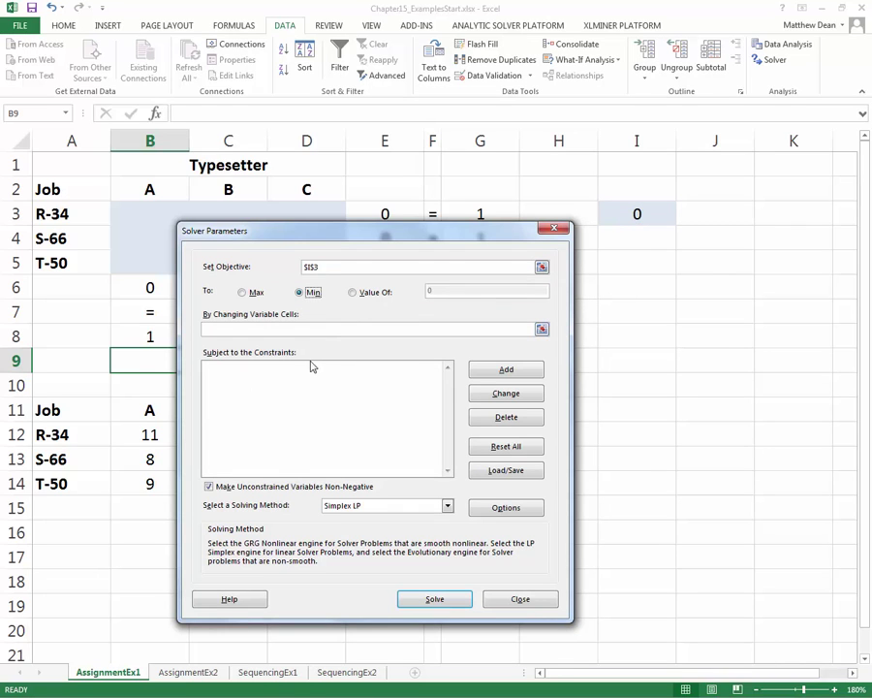
- Set the changing variable cells to $B$3:$D$5
left_click(541, 330)
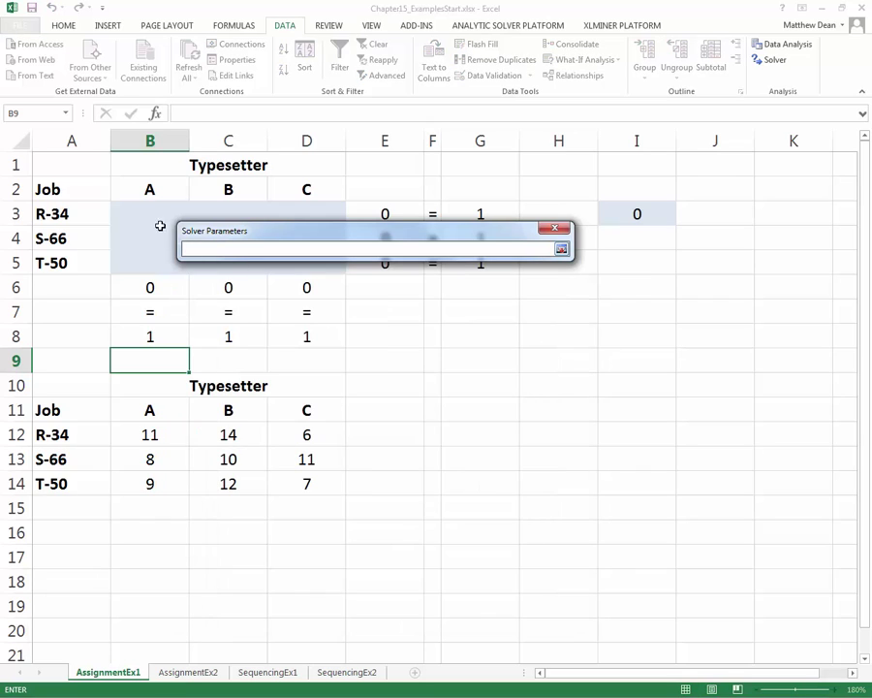
left_click_drag(151, 219, 306, 266)
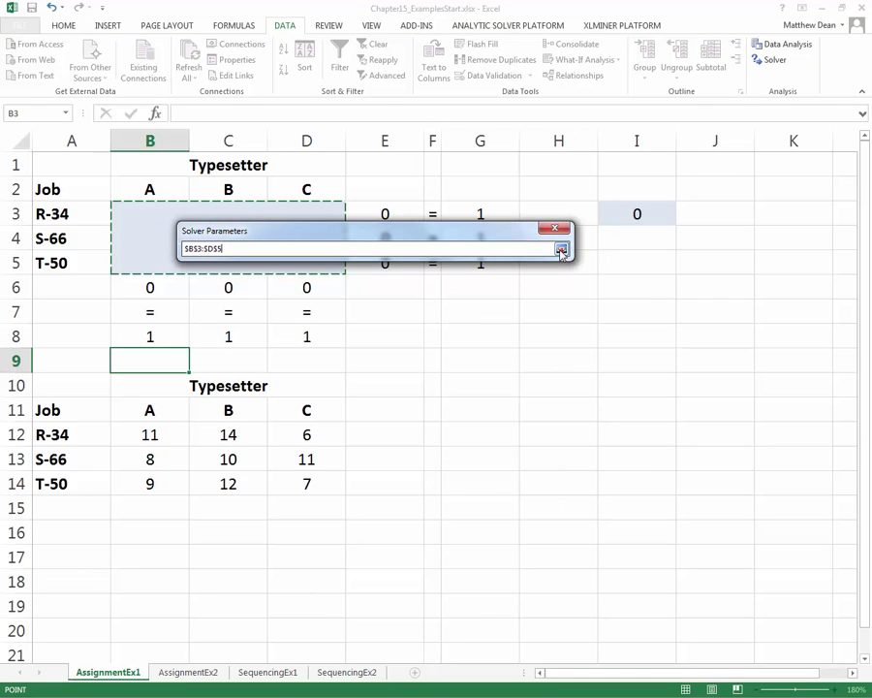
left_click(560, 250)
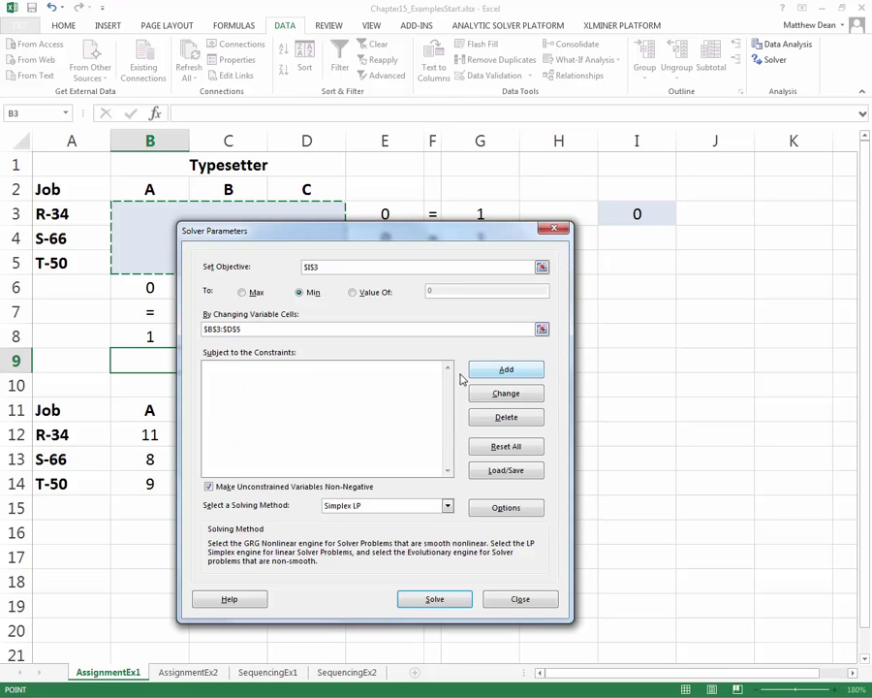
- Define the job constraint $E$3:$E$5 = $G$3:$G$5 in Add Constraint
left_click(492, 374)
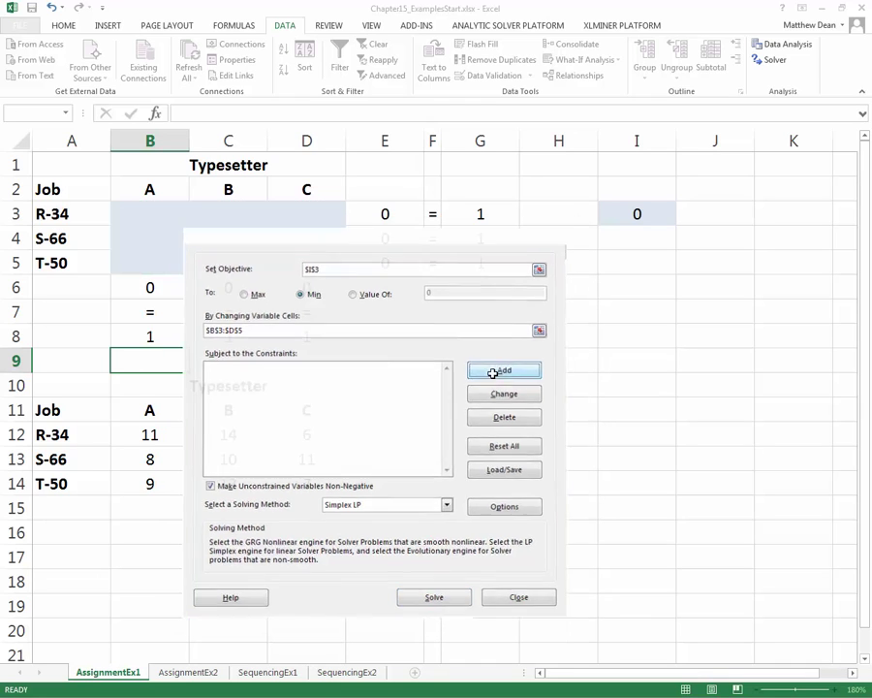
left_click(342, 424)
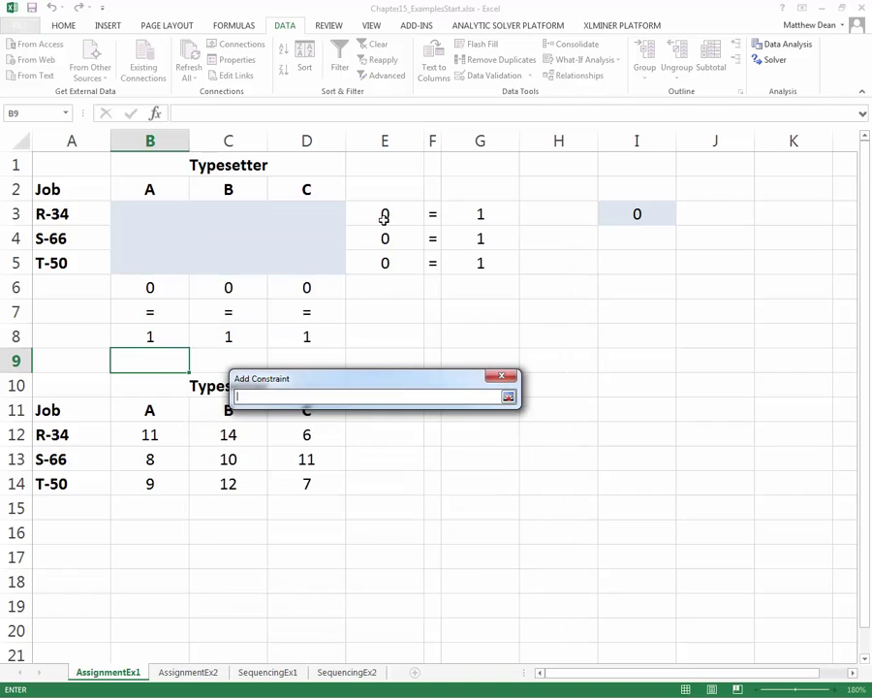
left_click_drag(382, 214, 387, 260)
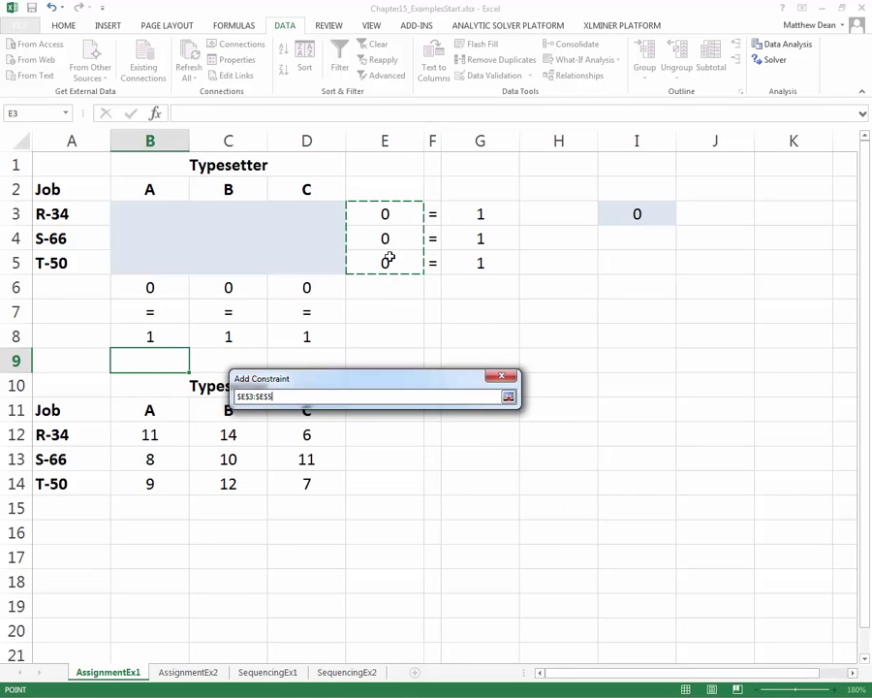
left_click(508, 396)
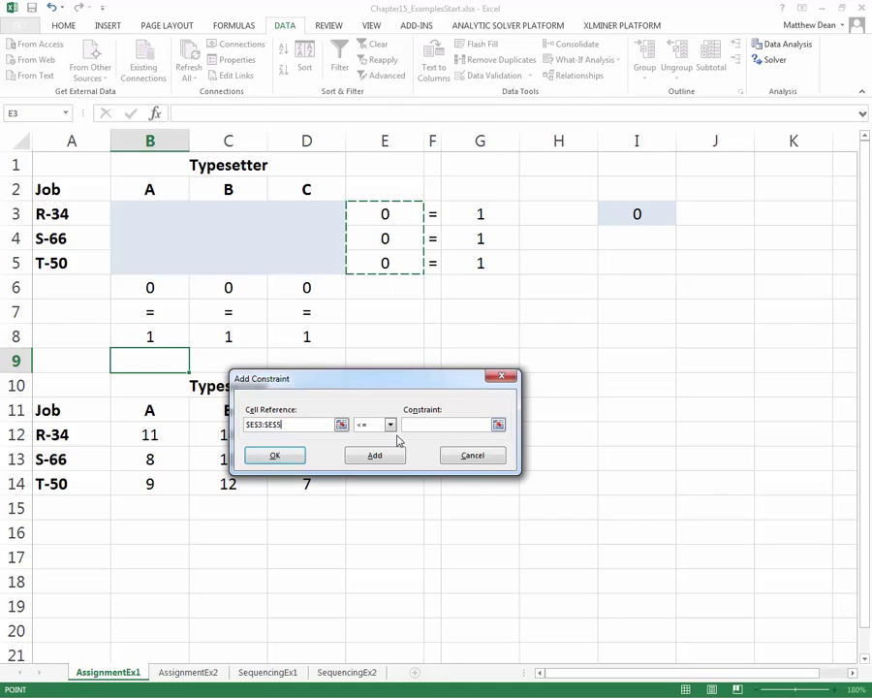
left_click(390, 425)
left_click(374, 443)
left_click(455, 424)
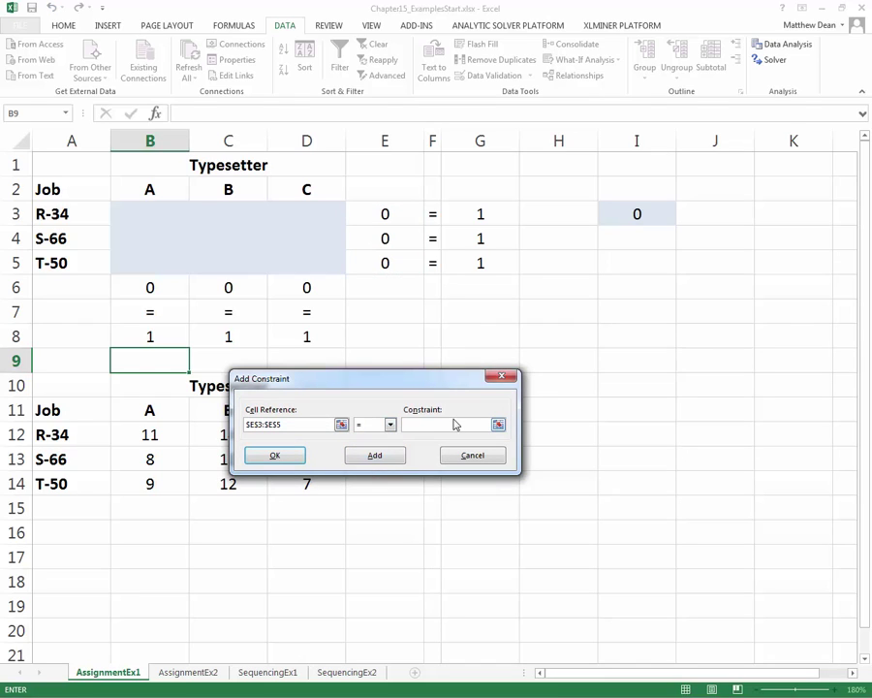
left_click(498, 426)
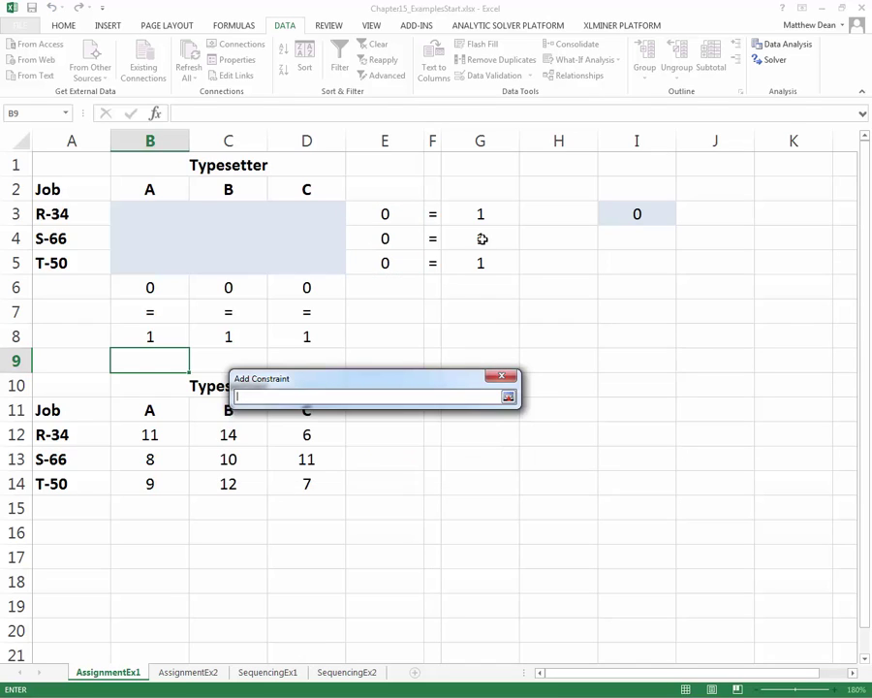
left_click_drag(479, 215, 480, 263)
left_click(508, 396)
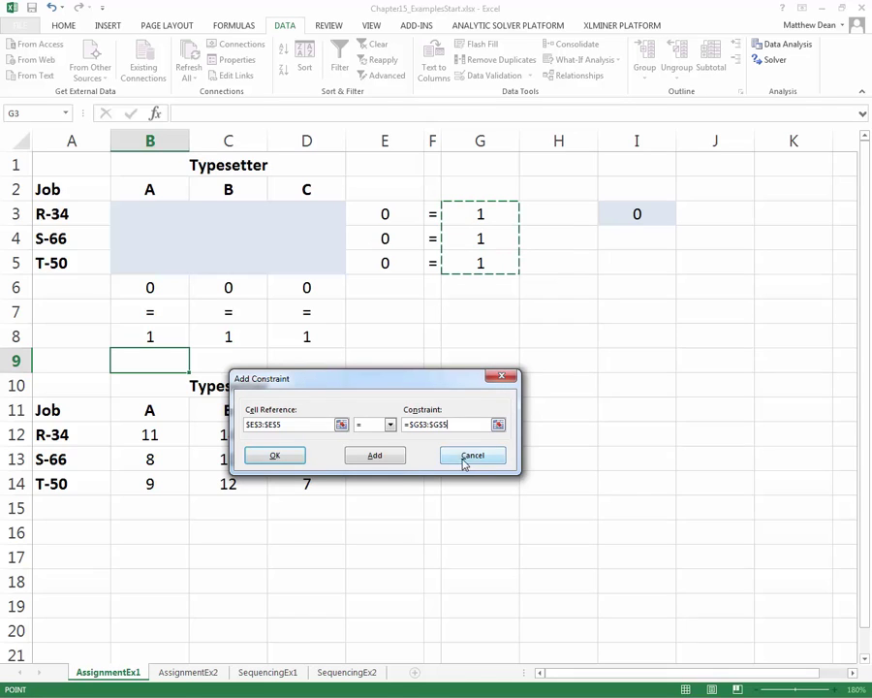
- Add the typesetter constraint $B$6:$D$6 = $B$8:$D$8 and return to Solver Parameters
left_click(362, 458)
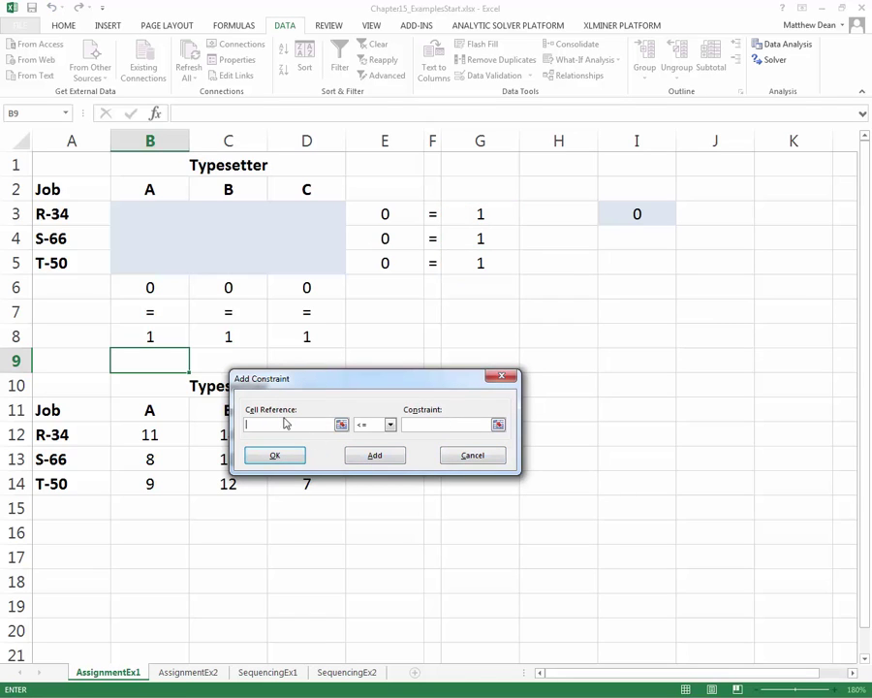
left_click(341, 426)
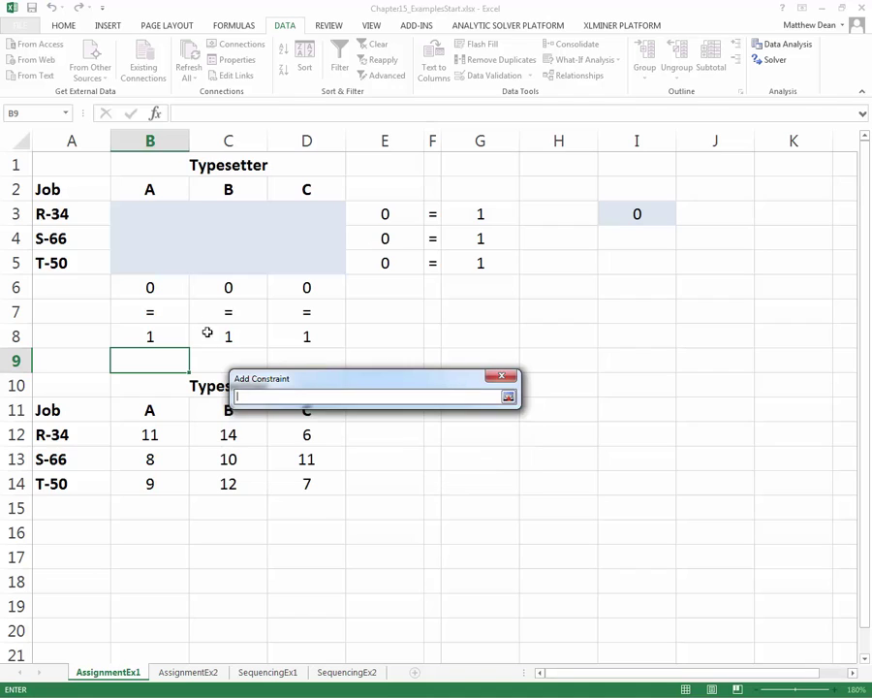
left_click_drag(159, 289, 278, 291)
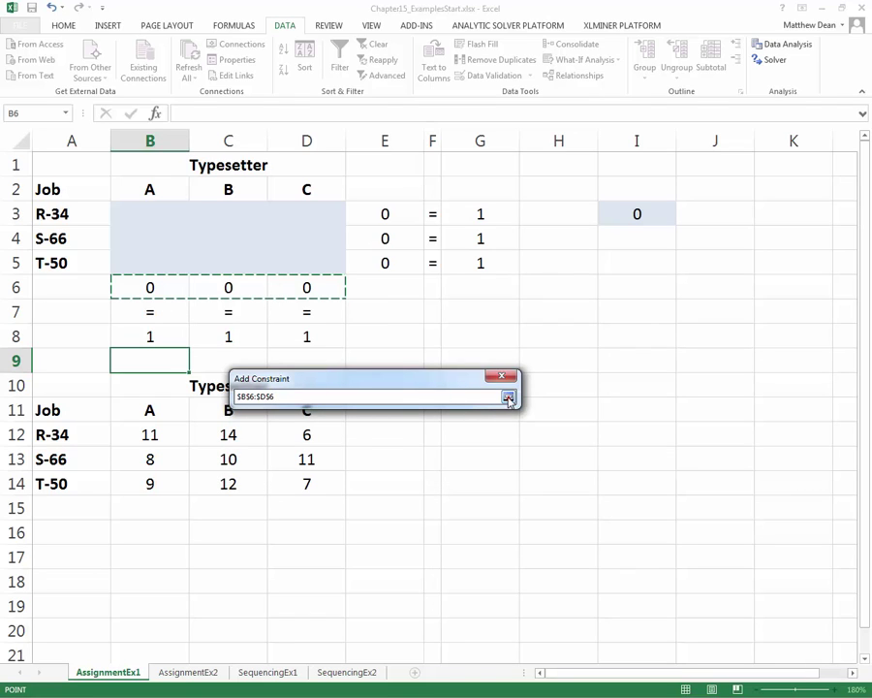
left_click(508, 398)
left_click(388, 424)
left_click(378, 443)
left_click(423, 434)
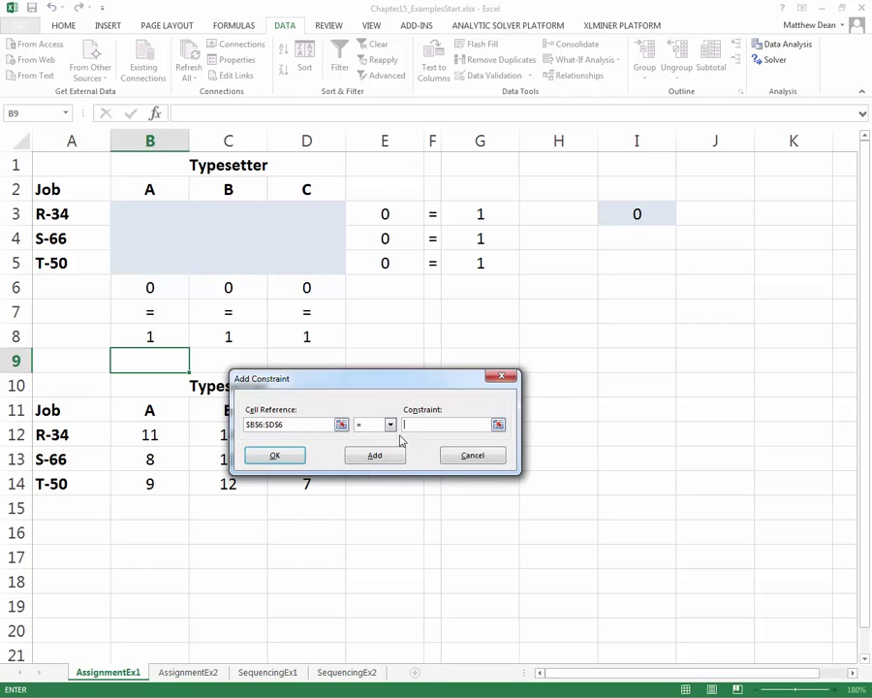
left_click(499, 430)
left_click_drag(178, 341, 286, 339)
left_click(507, 399)
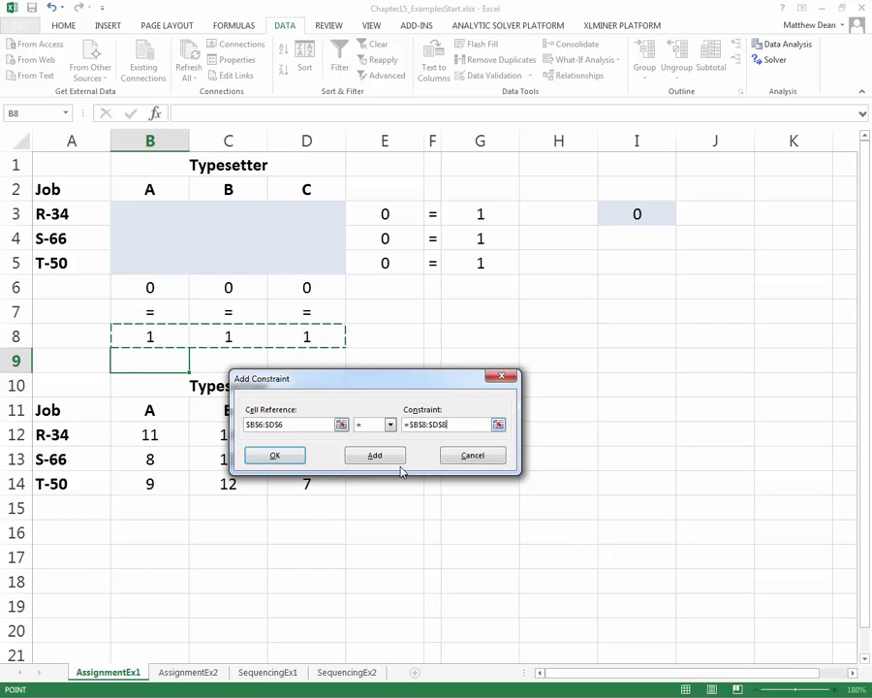
left_click(278, 457)
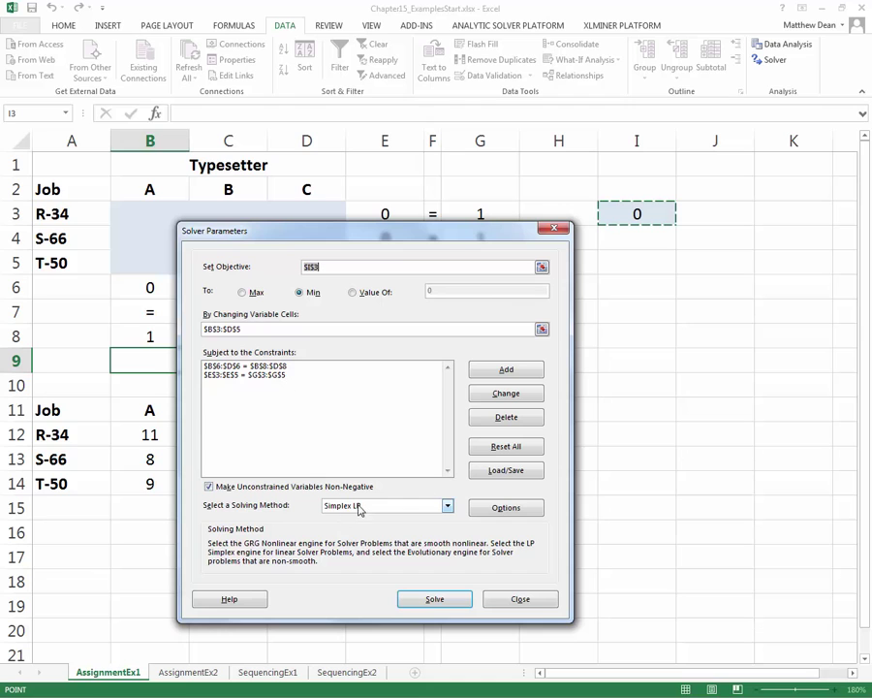
- Move the Solver dialog aside to view the cost table, then solve the model
left_click_drag(395, 241, 560, 250)
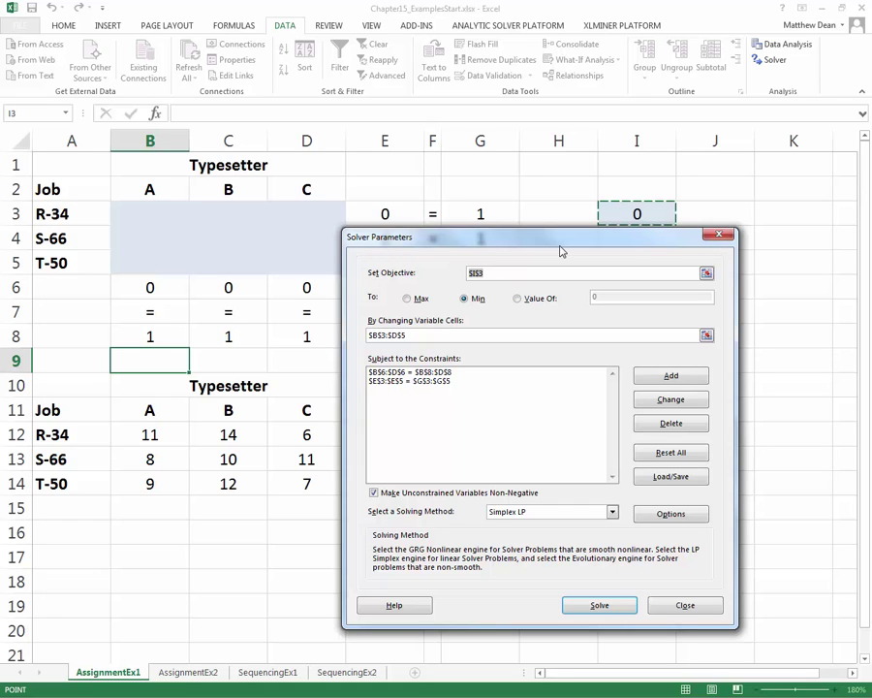
left_click_drag(559, 248, 503, 183)
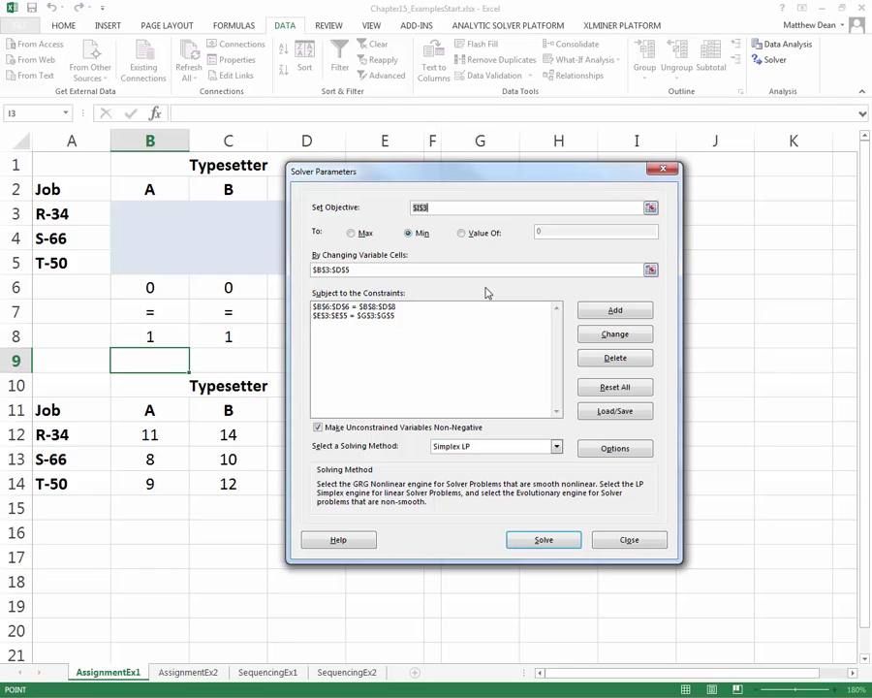
left_click(544, 540)
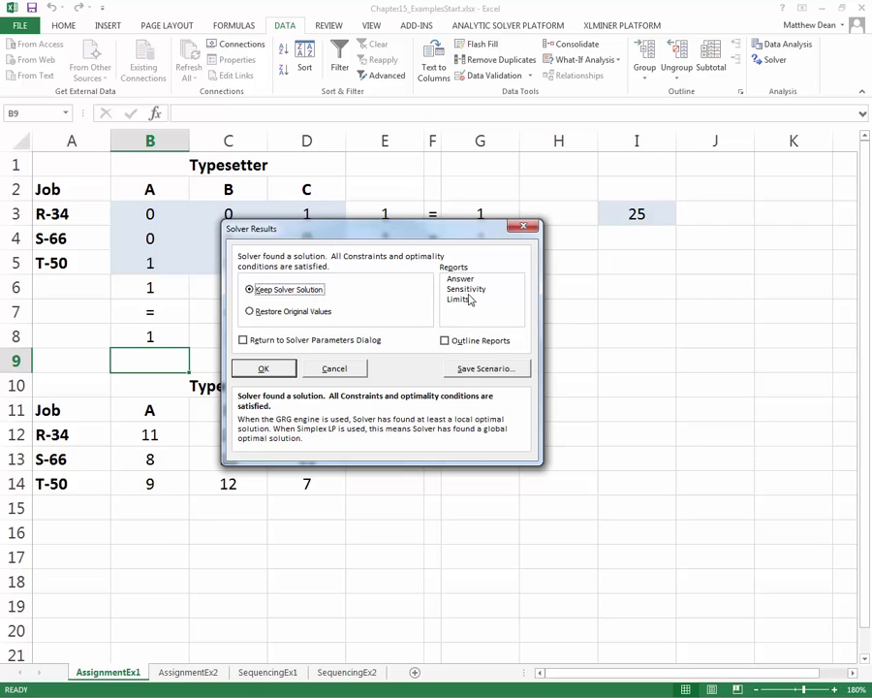
- Keep the Solver solution, leaving total cost 25 in I3
left_click(263, 369)
left_click(628, 217)
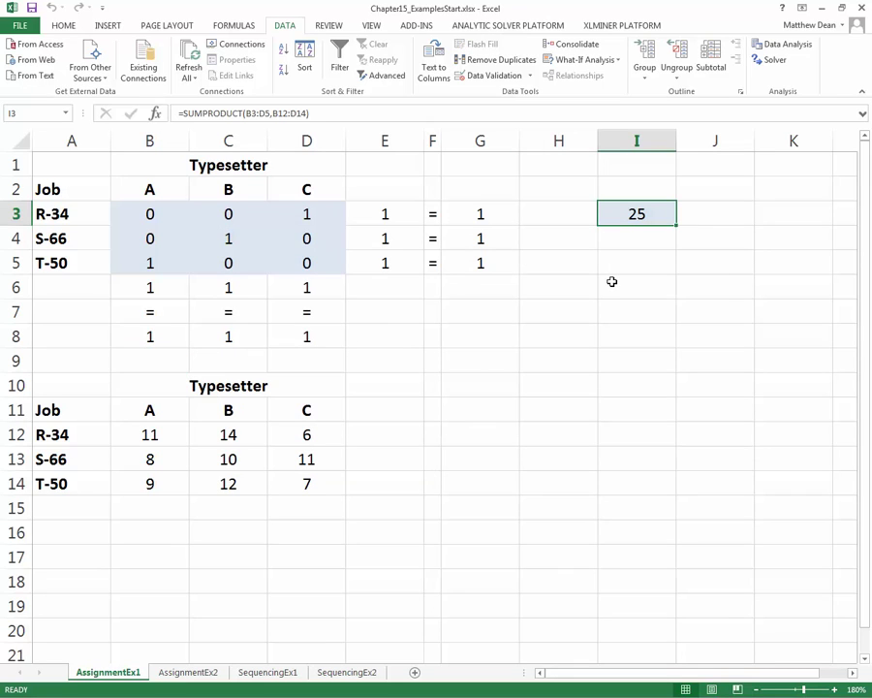
left_click(105, 215)
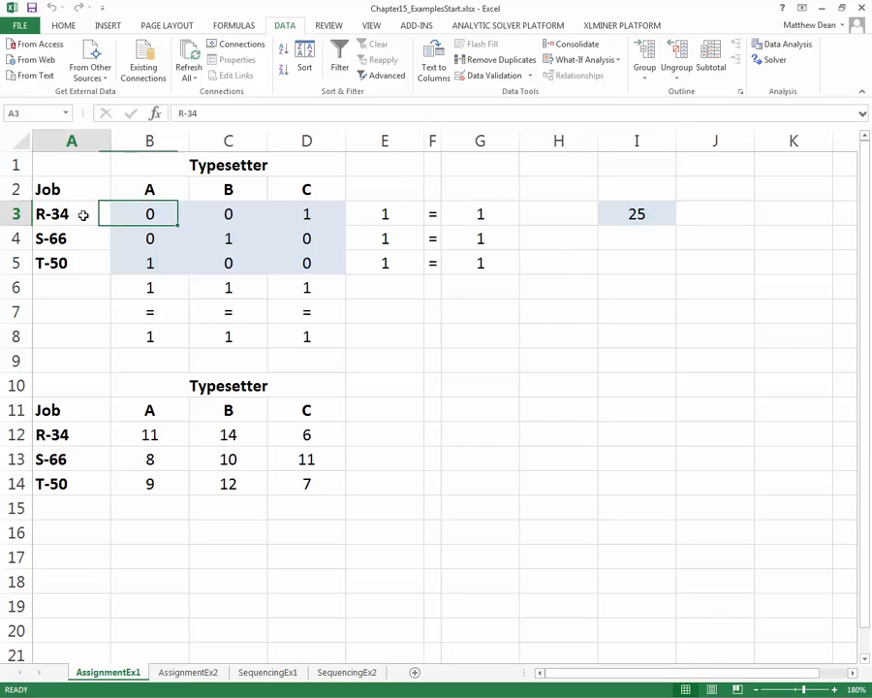
left_click(302, 213)
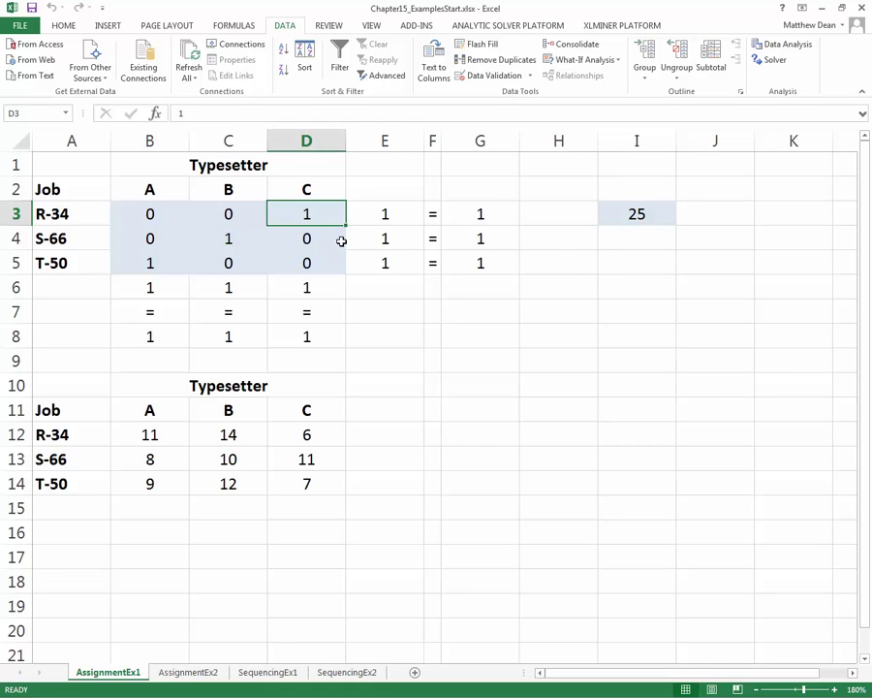
left_click(70, 241)
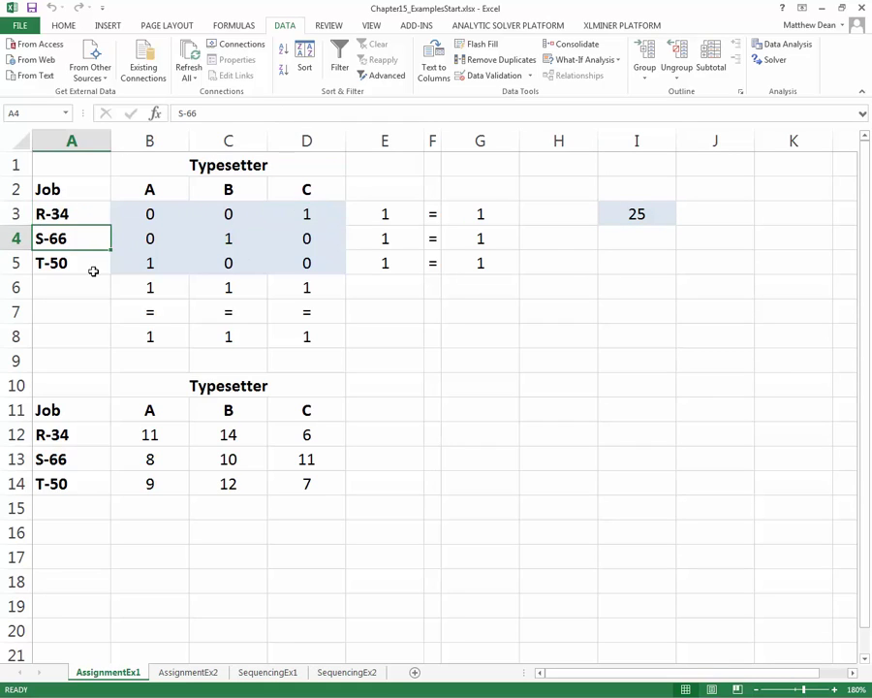
left_click(235, 238)
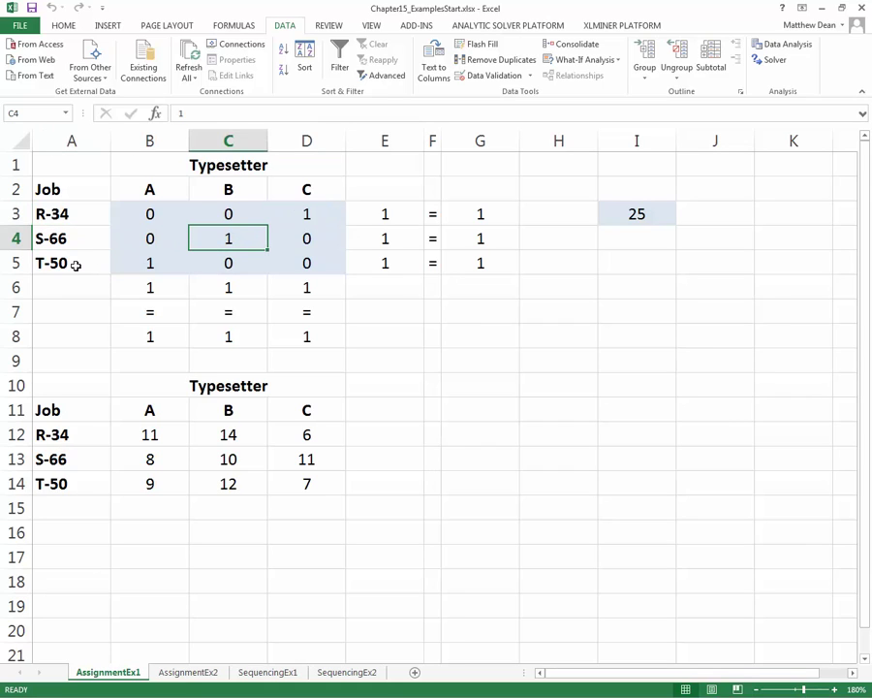
left_click(75, 265)
left_click(135, 269)
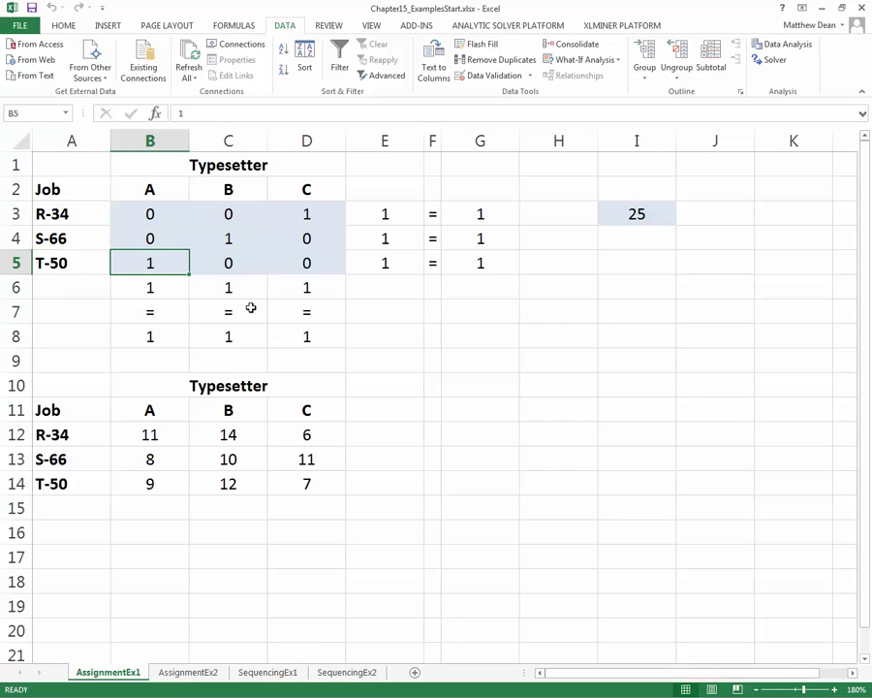
left_click(625, 215)
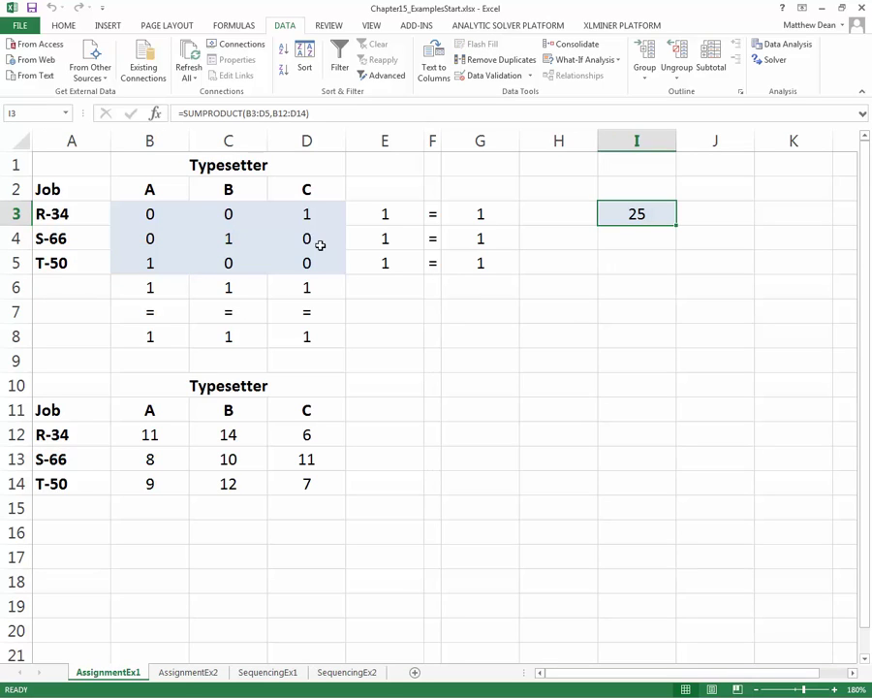
left_click(304, 214)
left_click(228, 241)
left_click(161, 265)
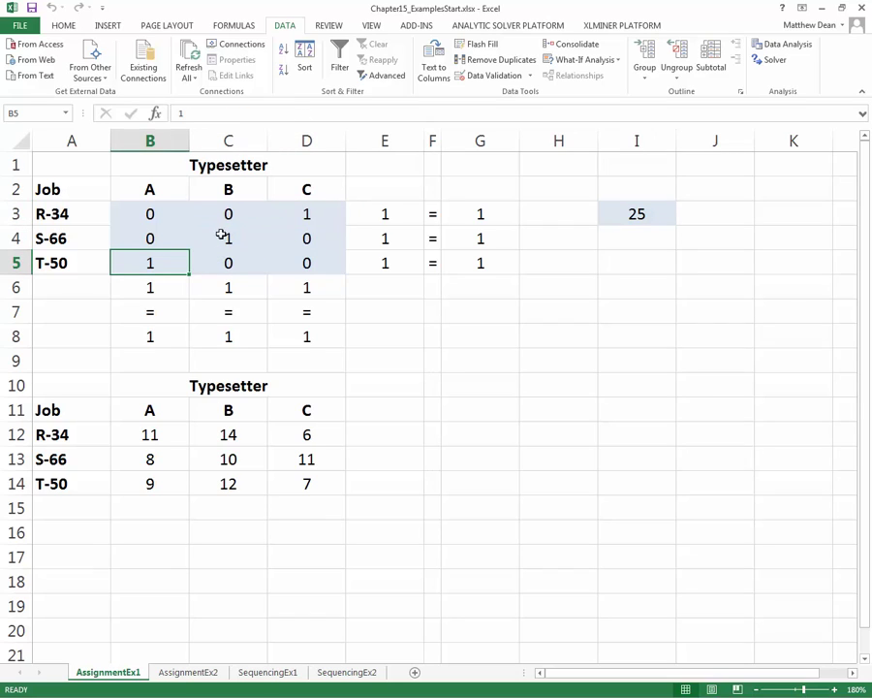
left_click(279, 211)
left_click(233, 237)
left_click(158, 266)
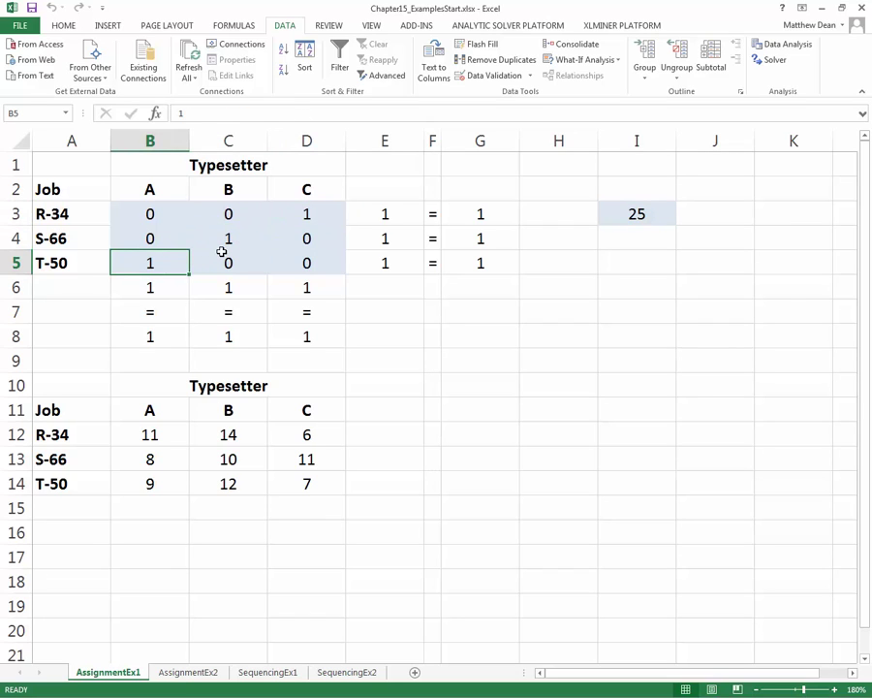